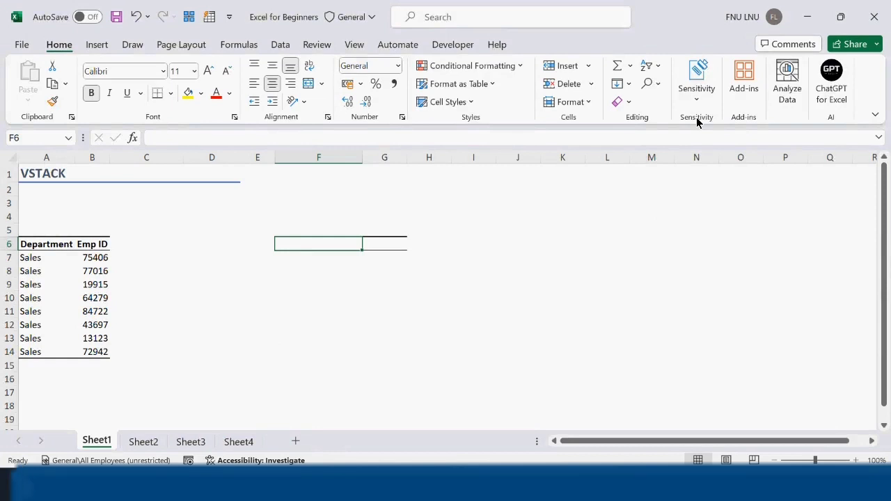
Step: Look through the Department and Emp ID tables on Sheet1 to Sheet4 and return to Sheet1
{"action": "left_click", "coordinate": [212, 284]}
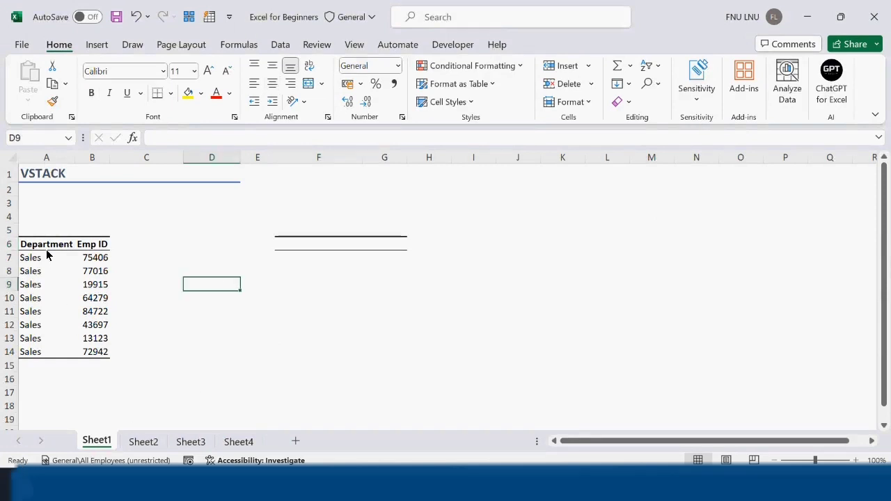
{"action": "left_click", "coordinate": [145, 442]}
{"action": "left_click", "coordinate": [191, 442]}
{"action": "left_click", "coordinate": [237, 442]}
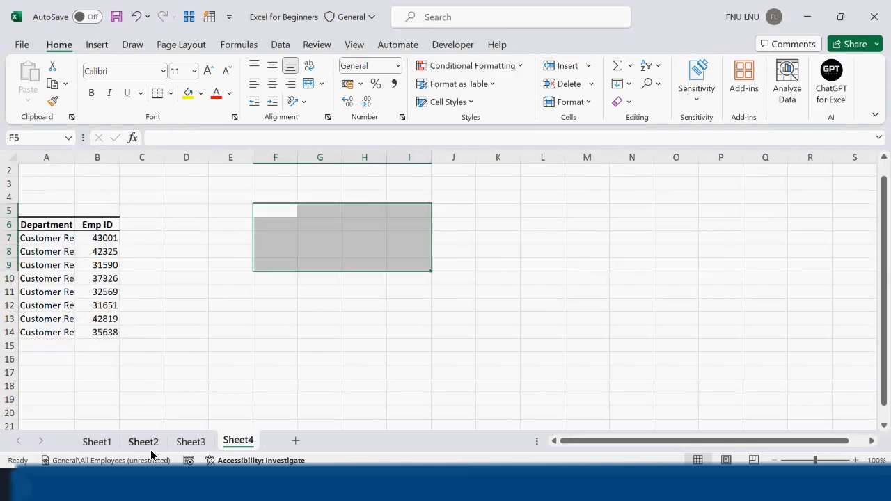
{"action": "left_click", "coordinate": [100, 443]}
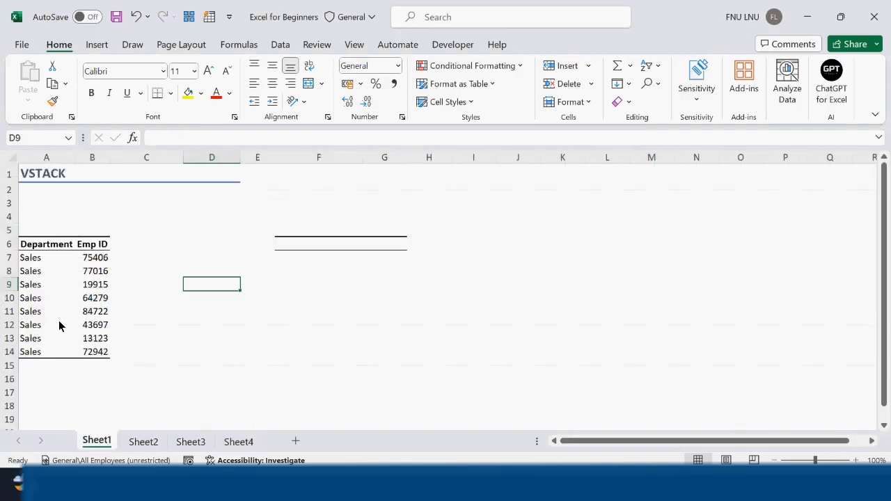
{"action": "left_click", "coordinate": [9, 247]}
{"action": "left_click", "coordinate": [405, 314]}
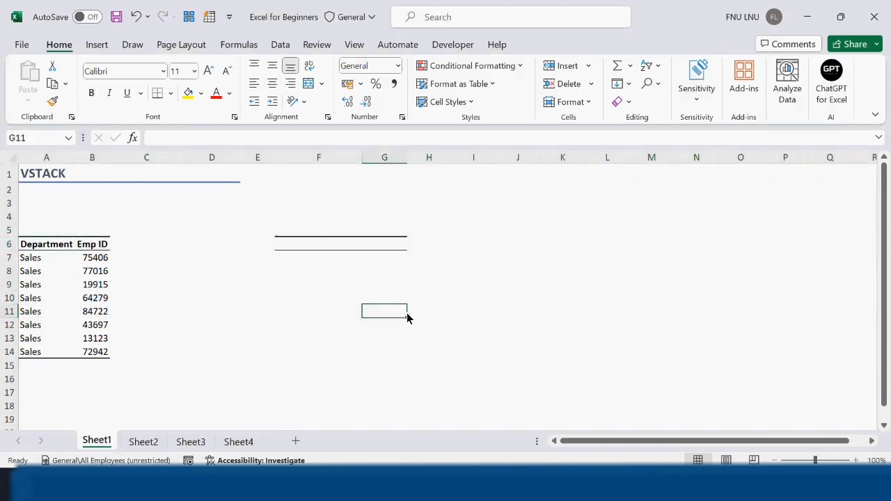
Step: Start a VSTACK formula in F6 of Sheet1 with A6:B14 as the first array and Sheet2!A7:B14 as the second
{"action": "left_click", "coordinate": [284, 245]}
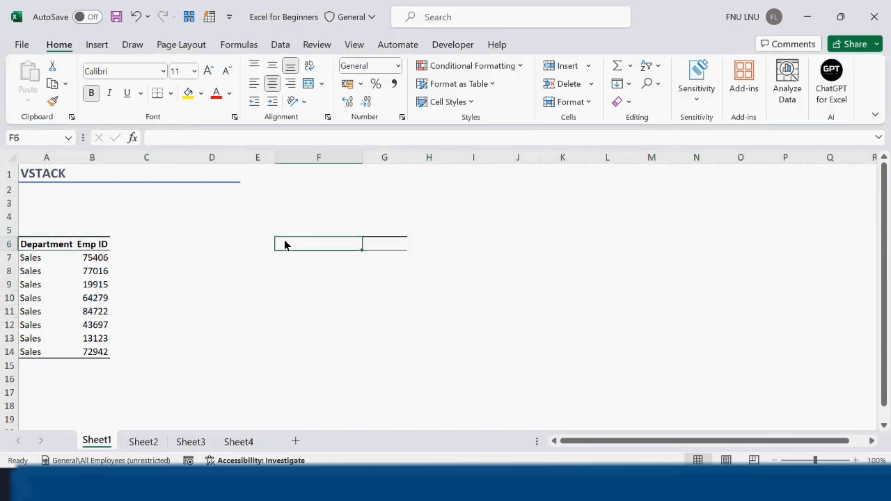
{"action": "type", "text": "=vs"}
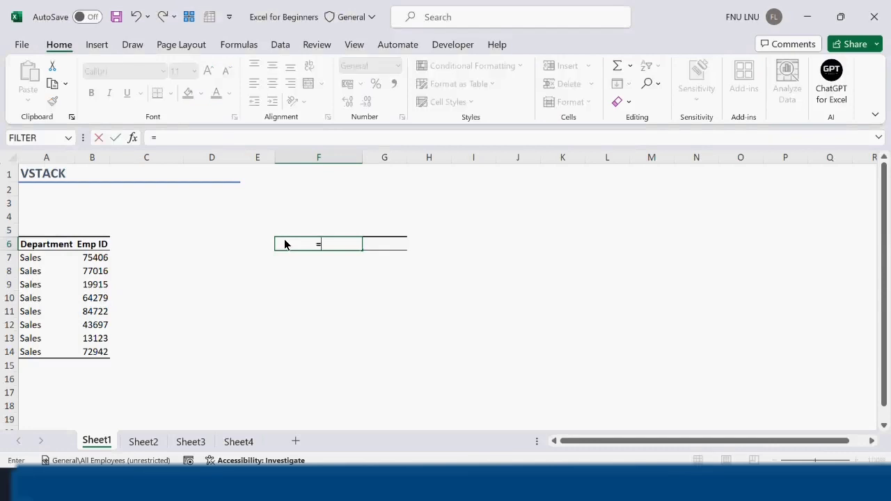
{"action": "key", "text": "Tab"}
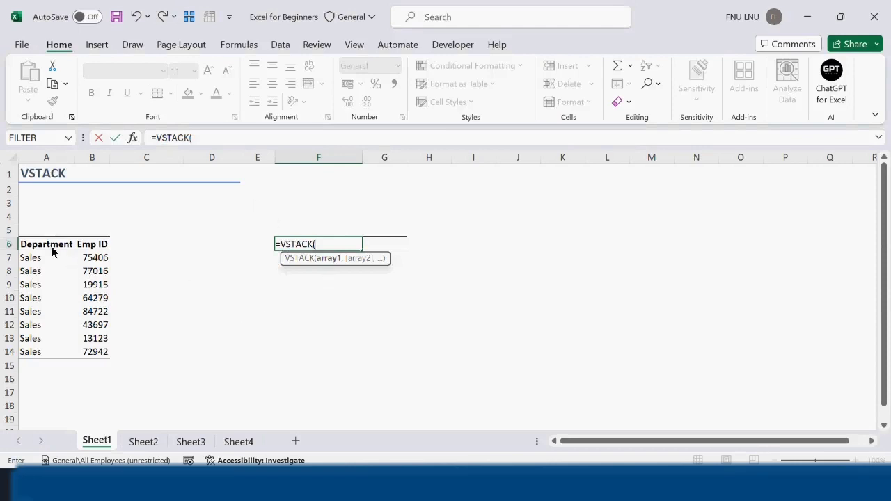
{"action": "left_click_drag", "start_coordinate": [37, 249], "coordinate": [94, 352]}
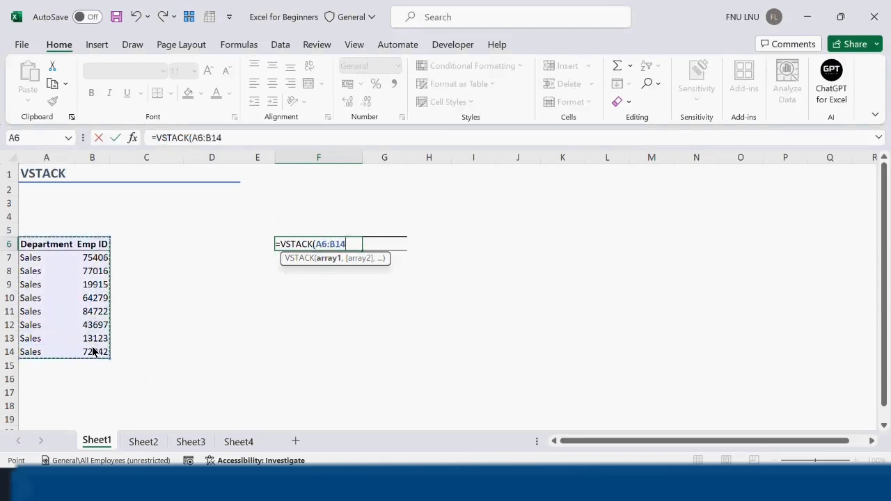
{"action": "type", "text": ","}
{"action": "left_click", "coordinate": [145, 441]}
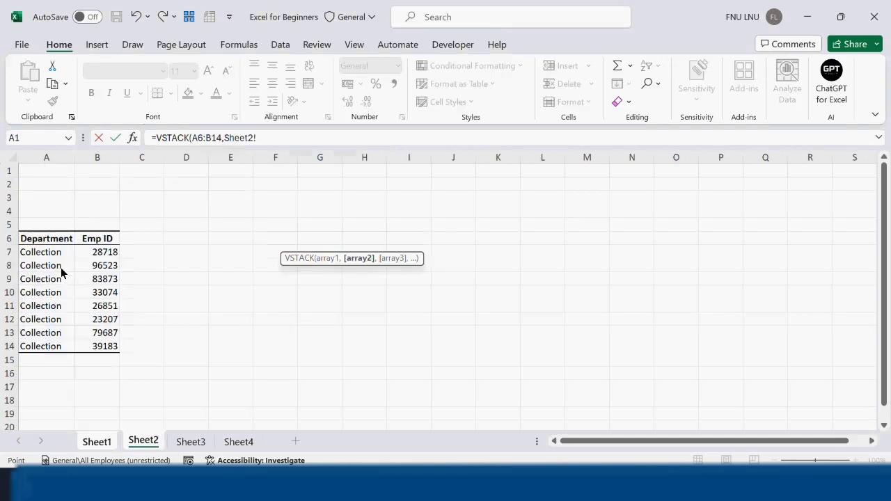
{"action": "left_click_drag", "start_coordinate": [56, 268], "coordinate": [108, 346]}
{"action": "type", "text": ","}
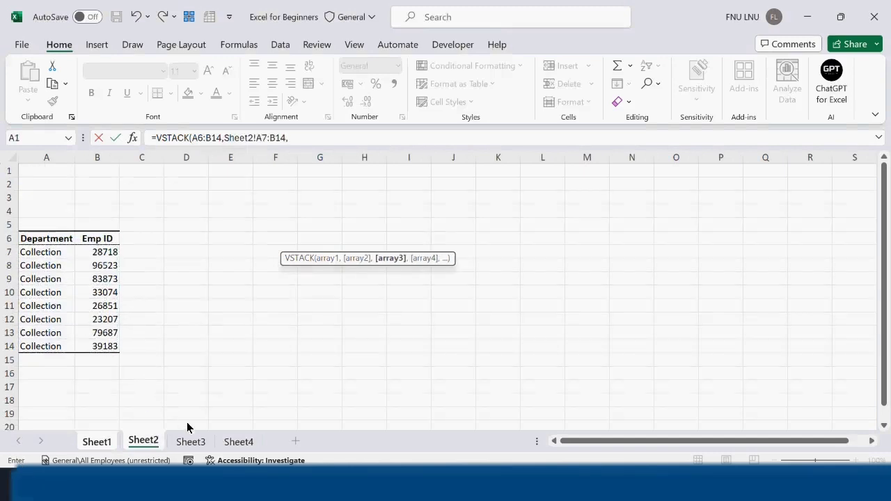
Step: Add Sheet3!A7:B14 and Sheet4!A7:B14 as further arrays of the VSTACK formula and enter it
{"action": "left_click", "coordinate": [195, 440]}
{"action": "left_click_drag", "start_coordinate": [28, 259], "coordinate": [100, 344]}
{"action": "type", "text": ","}
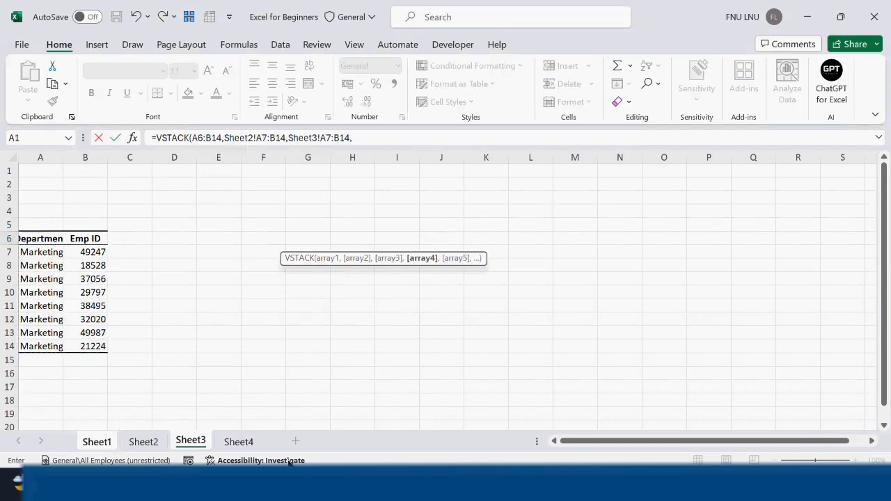
{"action": "left_click", "coordinate": [239, 441]}
{"action": "left_click_drag", "start_coordinate": [46, 244], "coordinate": [116, 335]}
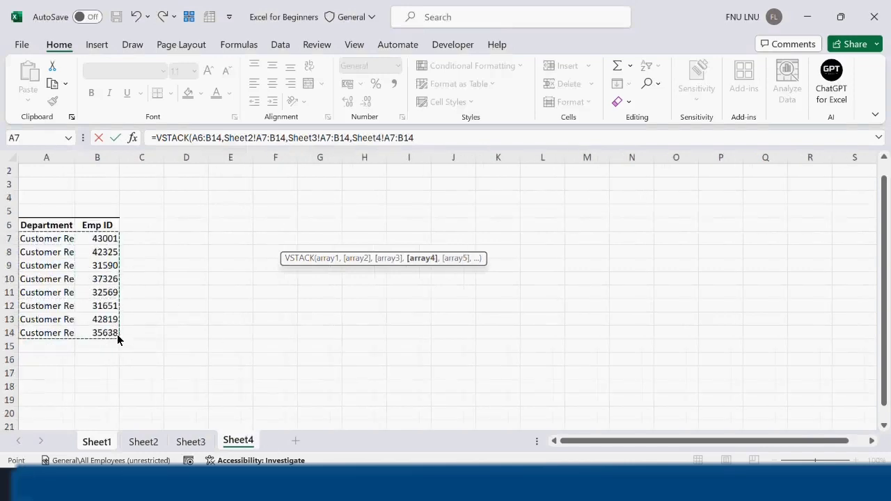
{"action": "key", "text": "Return"}
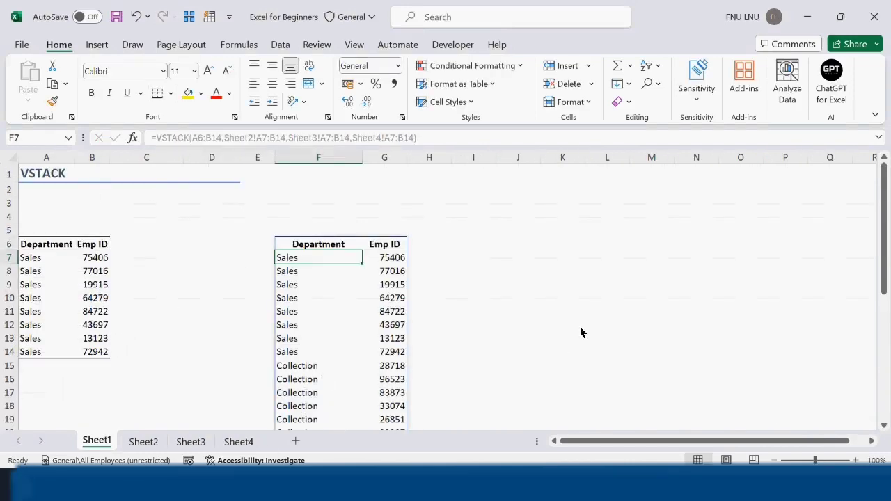
Step: Review the combined list and clear the VSTACK formula from F6
{"action": "scroll", "coordinate": [583, 332], "scroll_direction": "down", "scroll_amount": 2}
{"action": "scroll", "coordinate": [576, 328], "scroll_direction": "up", "scroll_amount": 2}
{"action": "key", "text": "Up"}
{"action": "type", "text": "="}
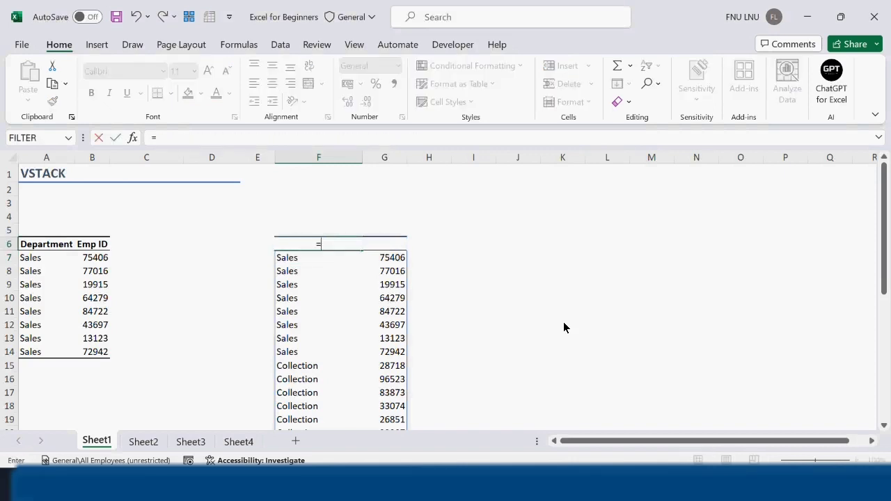
{"action": "type", "text": "VSTACK(A6:B14,Sheet2!A7:B14,Sheet3!A7:B14,Sheet4!A7:B14)"}
{"action": "key", "text": "ctrl+Return"}
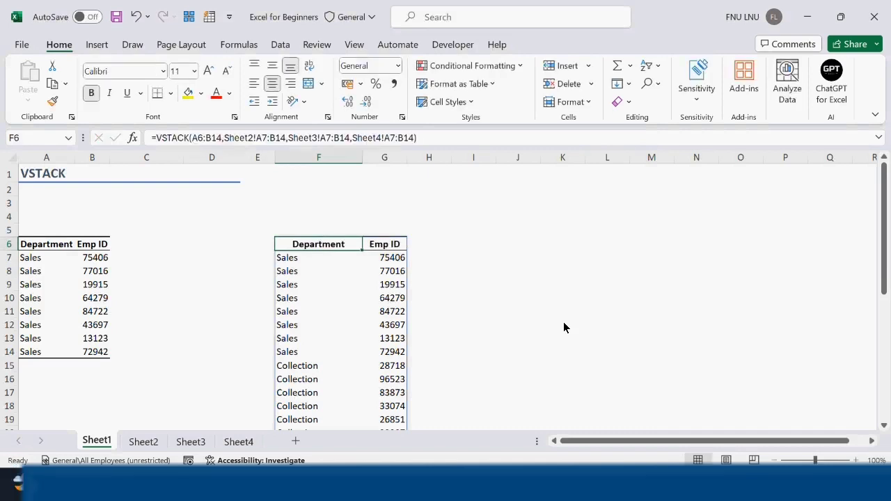
{"action": "key", "text": "Delete"}
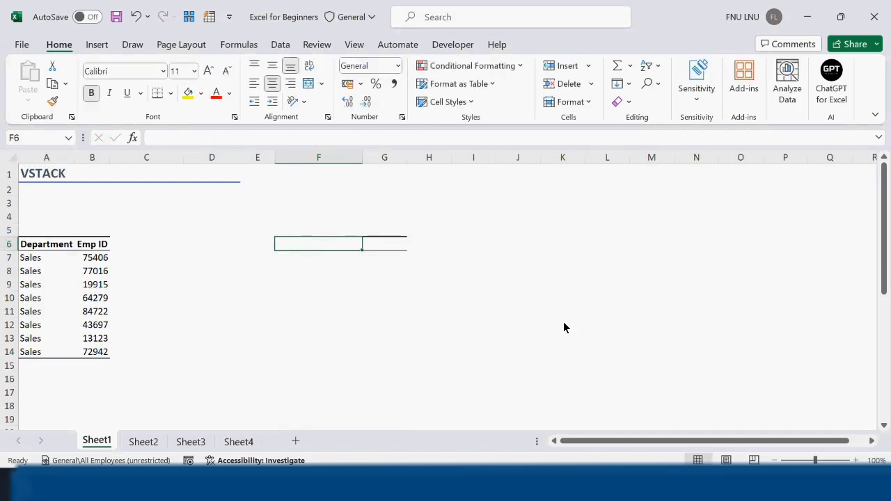
Step: Enter a VSTACK formula in F6 that stacks A6:B14 across Sheet1 through Sheet4 with a single multi-sheet reference
{"action": "type", "text": "=vs"}
{"action": "key", "text": "Tab"}
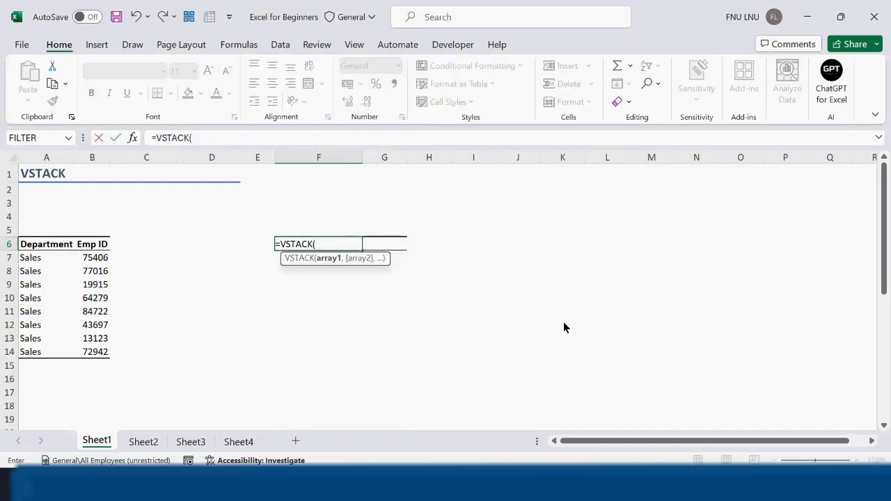
{"action": "left_click", "coordinate": [149, 443], "text": "shift"}
{"action": "left_click", "coordinate": [189, 445], "text": "shift"}
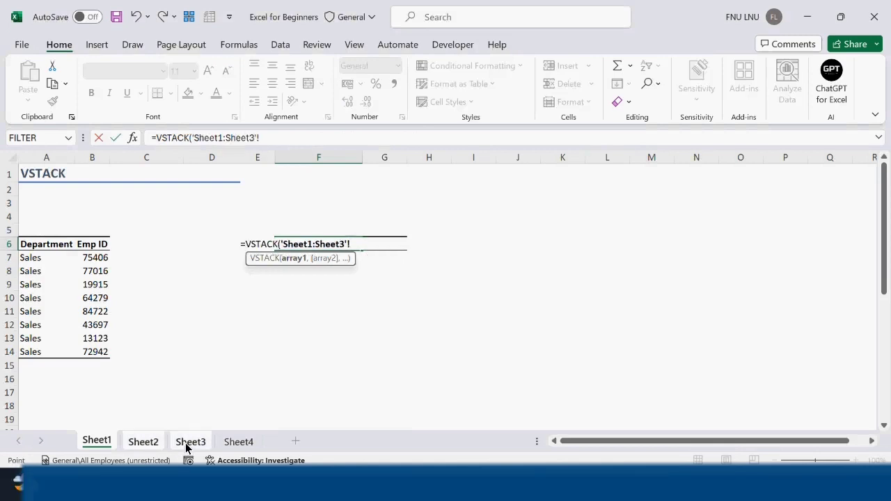
{"action": "left_click", "coordinate": [228, 445], "text": "shift"}
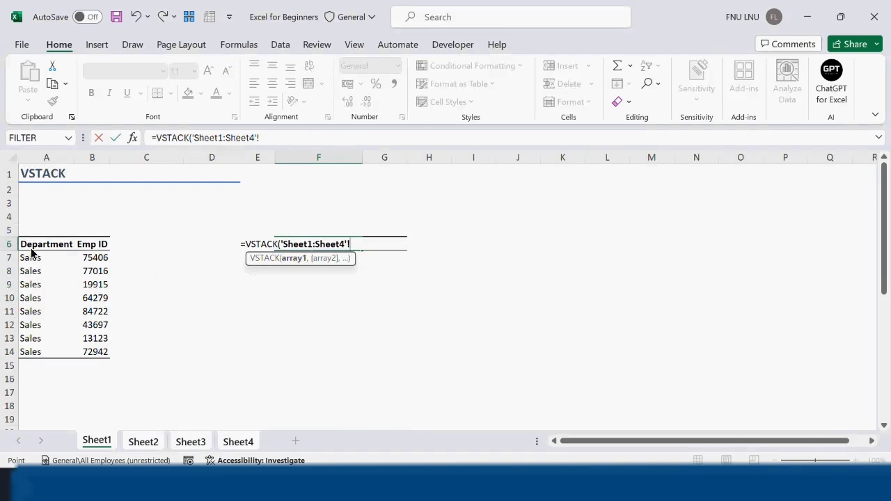
{"action": "left_click_drag", "start_coordinate": [30, 248], "coordinate": [89, 357]}
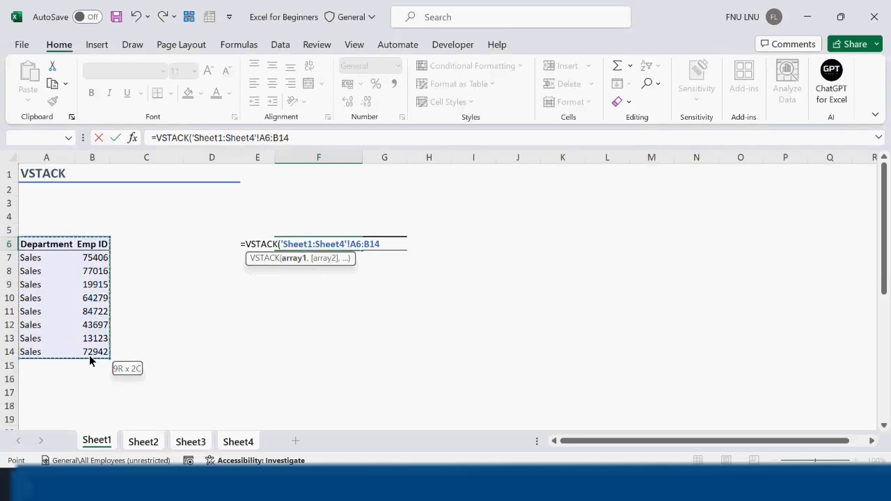
{"action": "left_click_drag", "start_coordinate": [90, 356], "coordinate": [90, 356]}
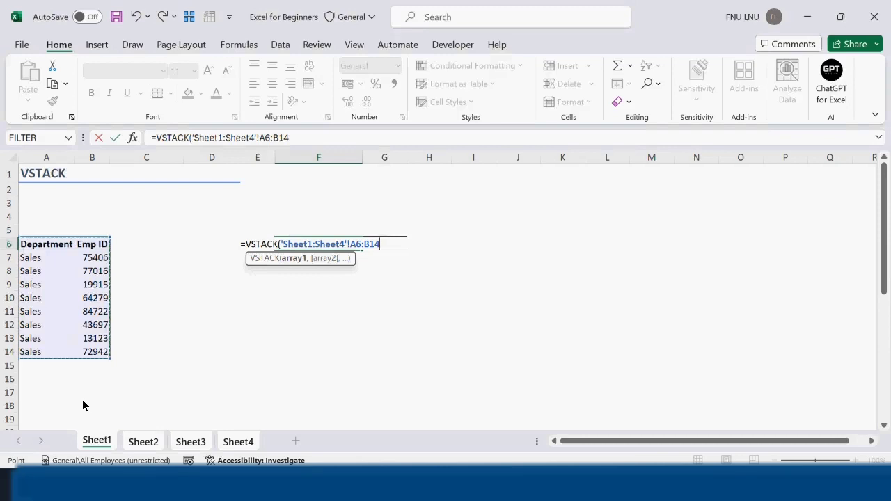
{"action": "type", "text": ")"}
{"action": "key", "text": "Return"}
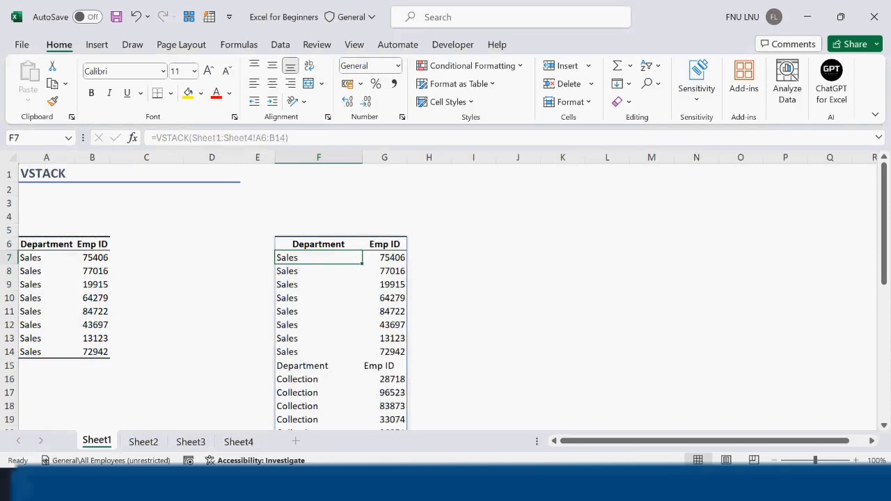
Step: Examine the header rows within the stacked list in columns F and G
{"action": "left_click_drag", "start_coordinate": [307, 366], "coordinate": [390, 369]}
{"action": "scroll", "coordinate": [390, 370], "scroll_direction": "down", "scroll_amount": 4}
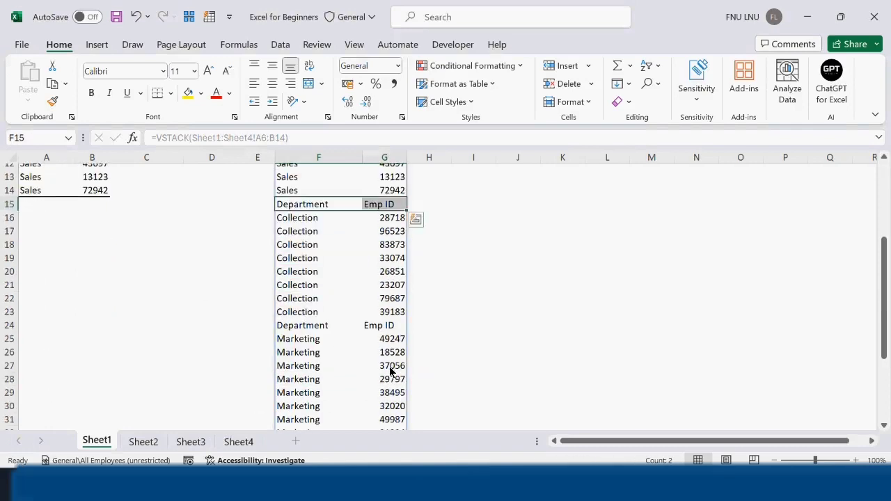
{"action": "left_click_drag", "start_coordinate": [305, 331], "coordinate": [369, 327]}
{"action": "scroll", "coordinate": [378, 332], "scroll_direction": "down", "scroll_amount": 3}
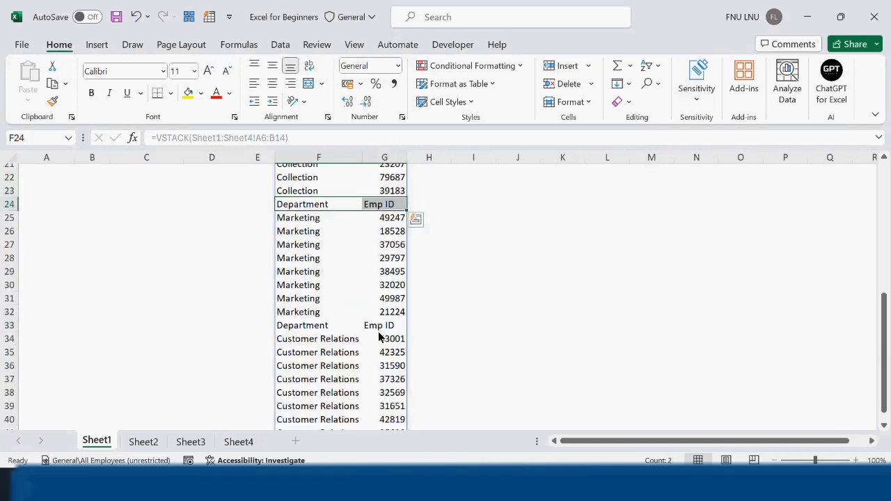
{"action": "scroll", "coordinate": [374, 353], "scroll_direction": "up", "scroll_amount": 5}
{"action": "left_click", "coordinate": [312, 205]}
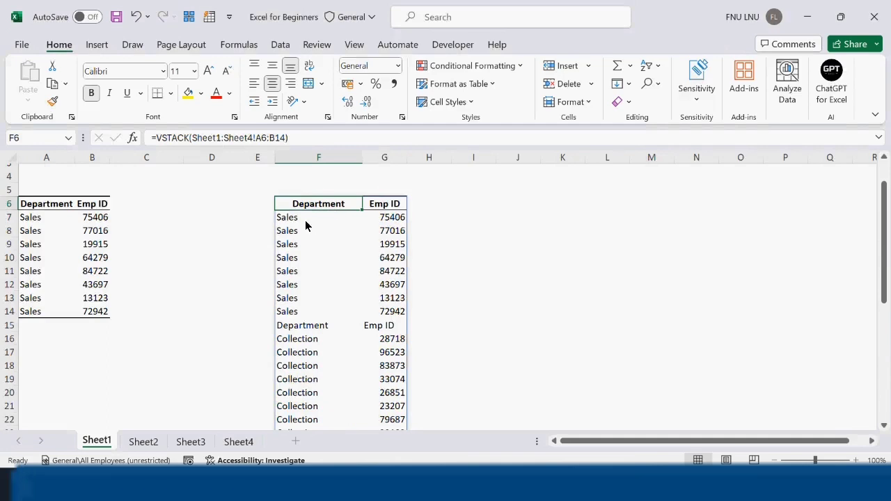
Step: Replace the formula in F6 with the Department and Emp ID headers copied from A6:B6
{"action": "left_click_drag", "start_coordinate": [312, 203], "coordinate": [390, 205]}
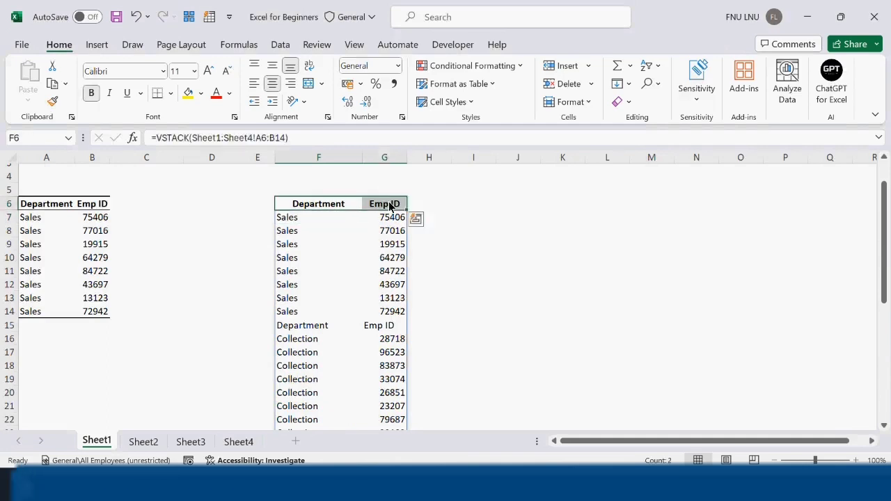
{"action": "key", "text": "ctrl+c"}
{"action": "key", "text": "ctrl+c"}
{"action": "left_click", "coordinate": [319, 208]}
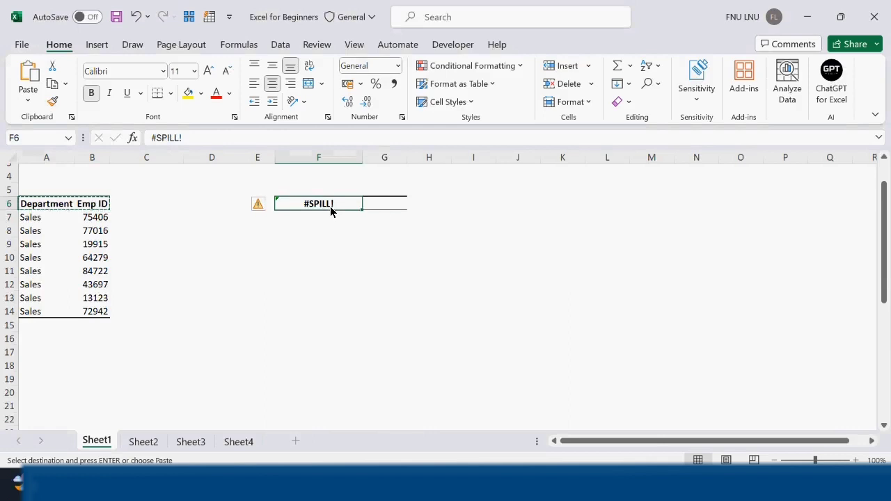
{"action": "key", "text": "ctrl+v"}
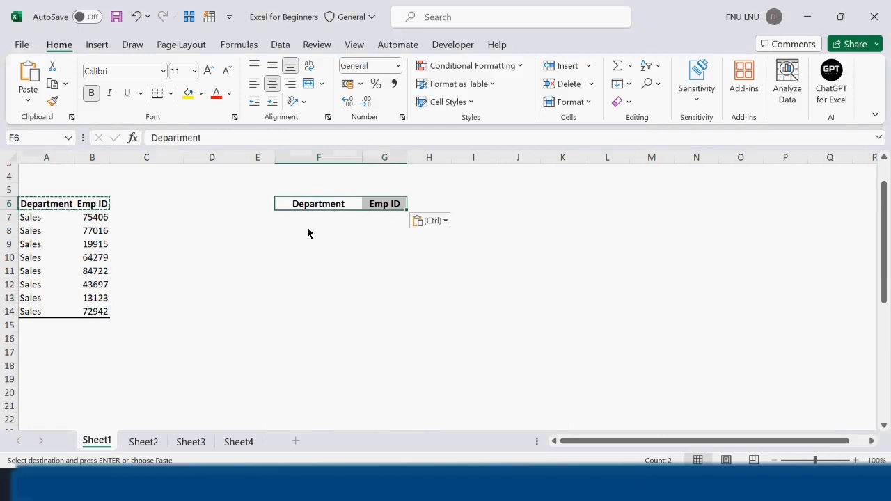
Step: Enter a VSTACK formula in F7 that stacks A7:B14 across Sheet1 through Sheet4 with a single multi-sheet reference
{"action": "left_click", "coordinate": [310, 220]}
{"action": "type", "text": "=v"}
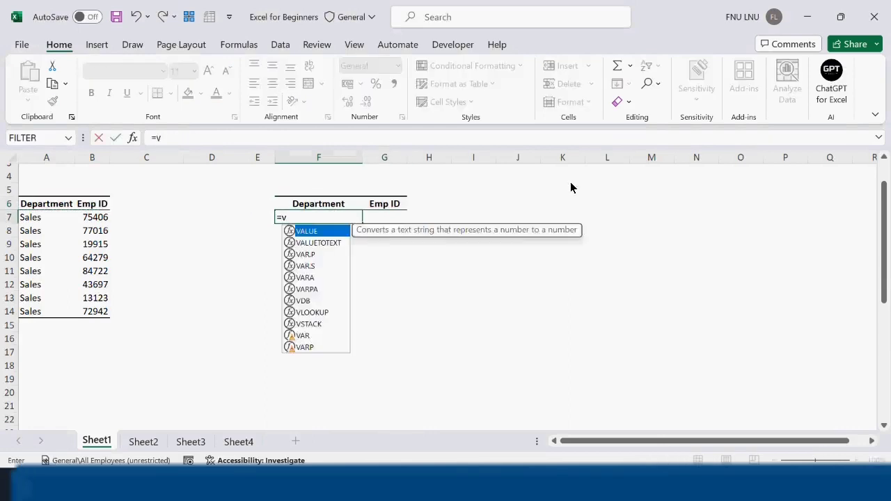
{"action": "type", "text": "st"}
{"action": "key", "text": "Tab"}
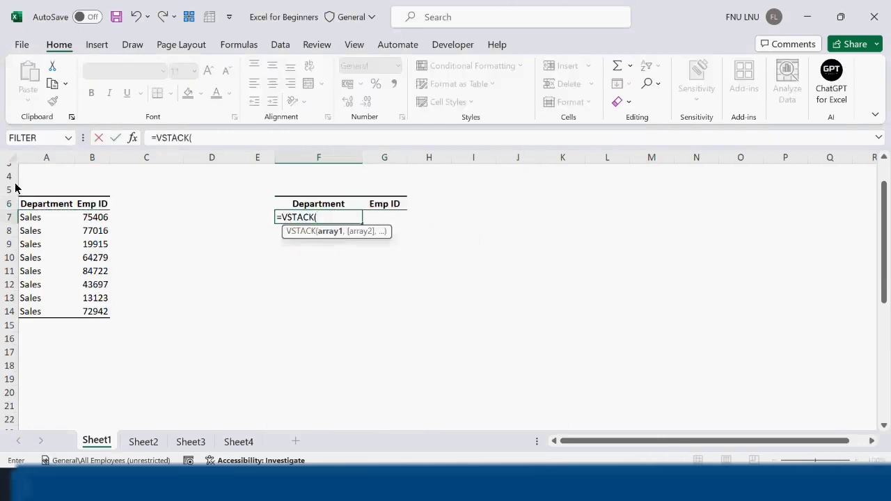
{"action": "left_click", "coordinate": [155, 443], "text": "shift"}
{"action": "left_click", "coordinate": [230, 449], "text": "shift"}
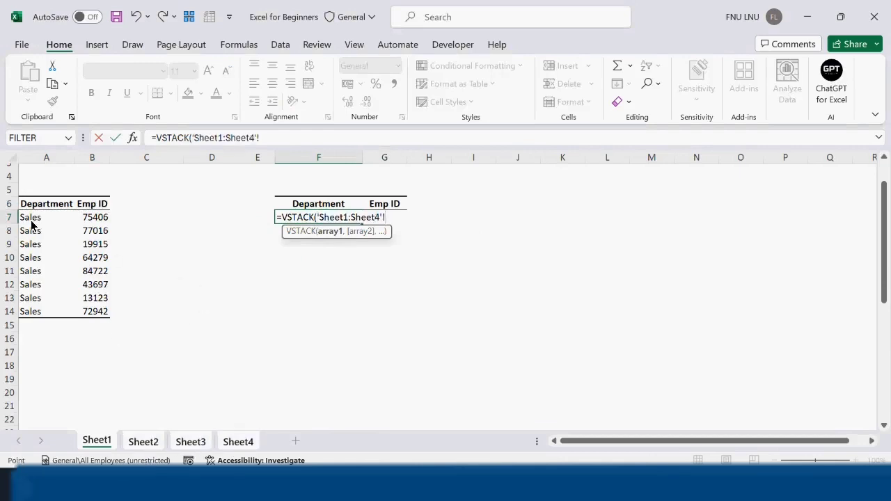
{"action": "left_click_drag", "start_coordinate": [31, 221], "coordinate": [86, 315]}
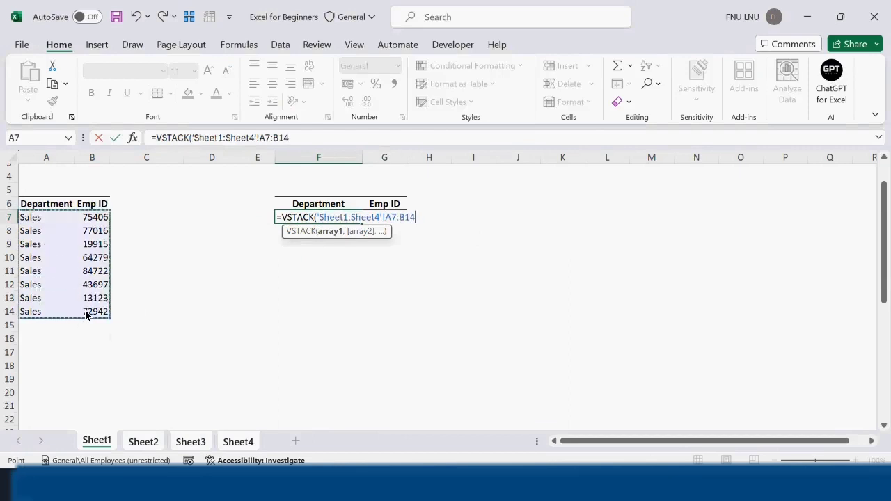
{"action": "type", "text": ")"}
{"action": "key", "text": "Return"}
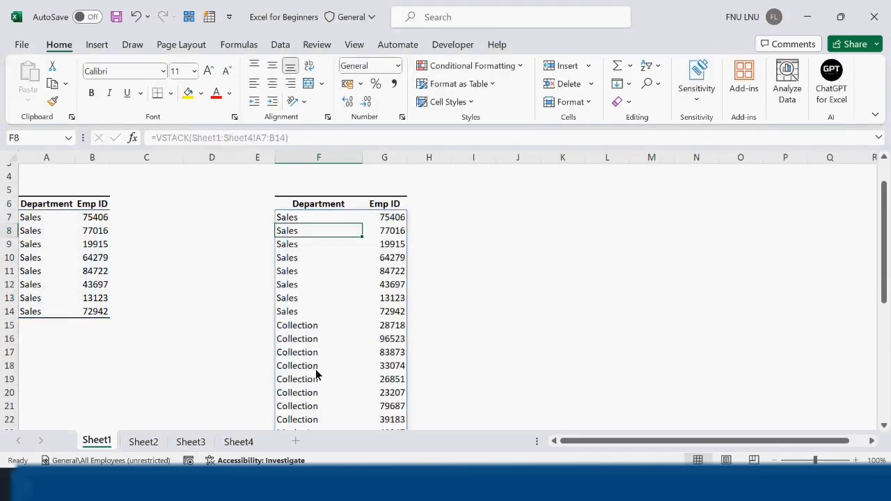
Step: Compare the end of the stacked list on Sheet1 with the source Emp IDs in B7:B14 on Sheet4
{"action": "scroll", "coordinate": [364, 360], "scroll_direction": "down", "scroll_amount": 8}
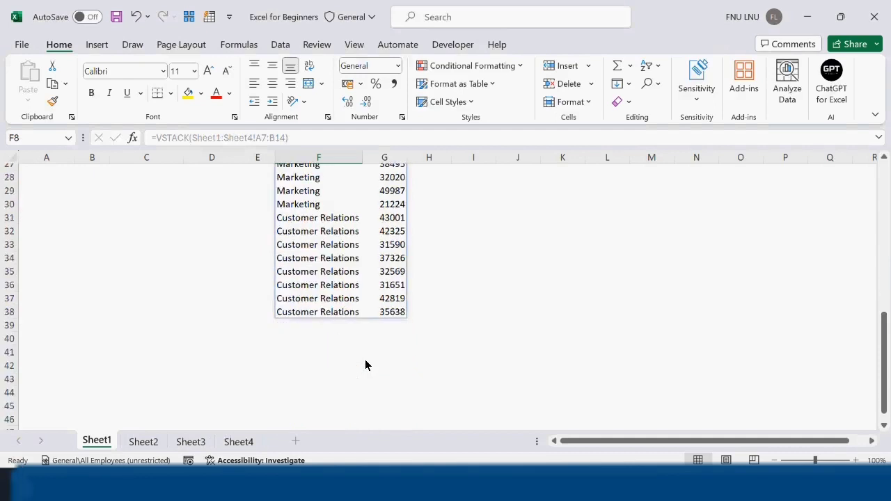
{"action": "left_click", "coordinate": [232, 442]}
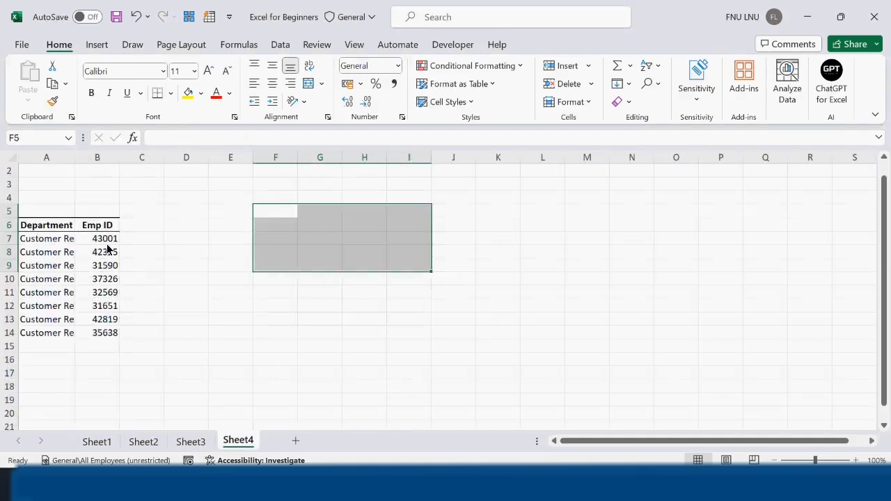
{"action": "left_click_drag", "start_coordinate": [106, 243], "coordinate": [107, 336]}
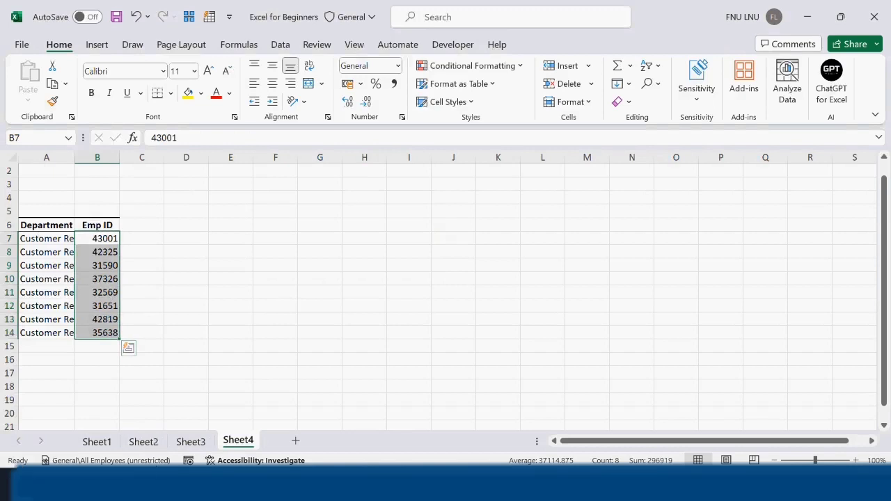
Step: Delete rows 9 to 12 from the Collection table on Sheet2
{"action": "left_click", "coordinate": [152, 443]}
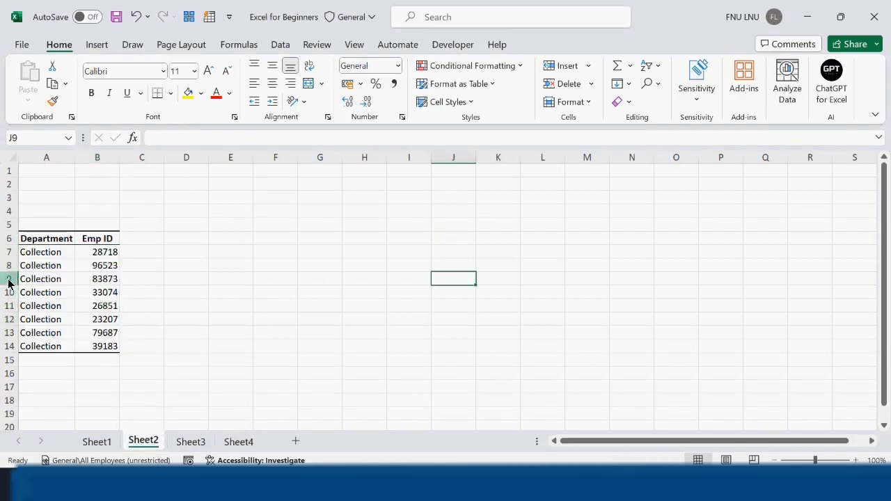
{"action": "left_click_drag", "start_coordinate": [10, 279], "coordinate": [15, 321]}
{"action": "right_click", "coordinate": [86, 317]}
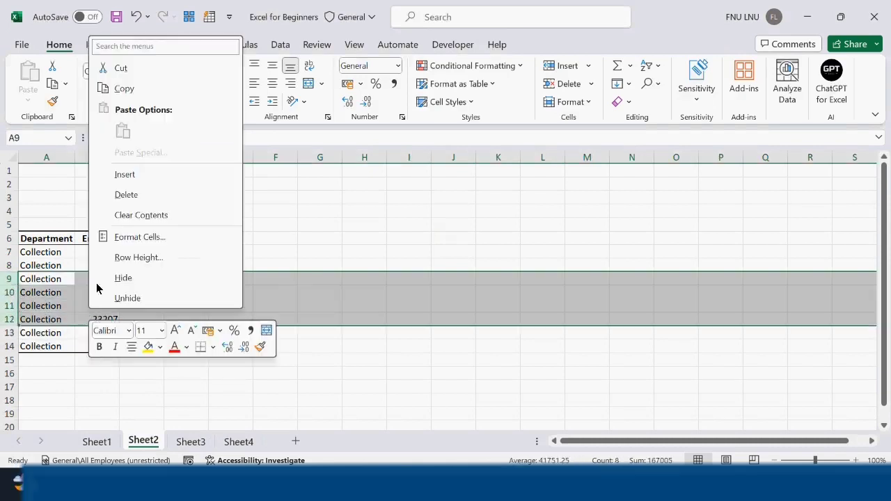
{"action": "left_click", "coordinate": [128, 198]}
Step: Delete rows 8 to 13 from the Marketing table on Sheet3
{"action": "left_click", "coordinate": [186, 446]}
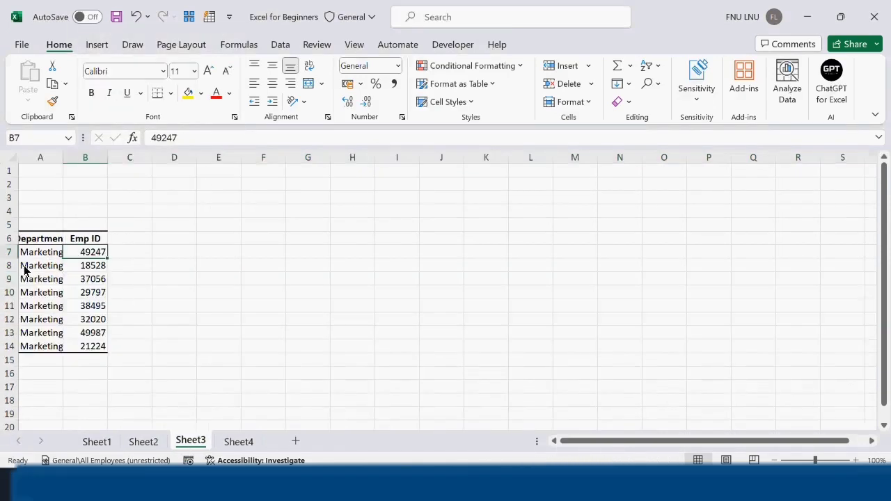
{"action": "left_click_drag", "start_coordinate": [10, 268], "coordinate": [14, 335]}
{"action": "right_click", "coordinate": [80, 305]}
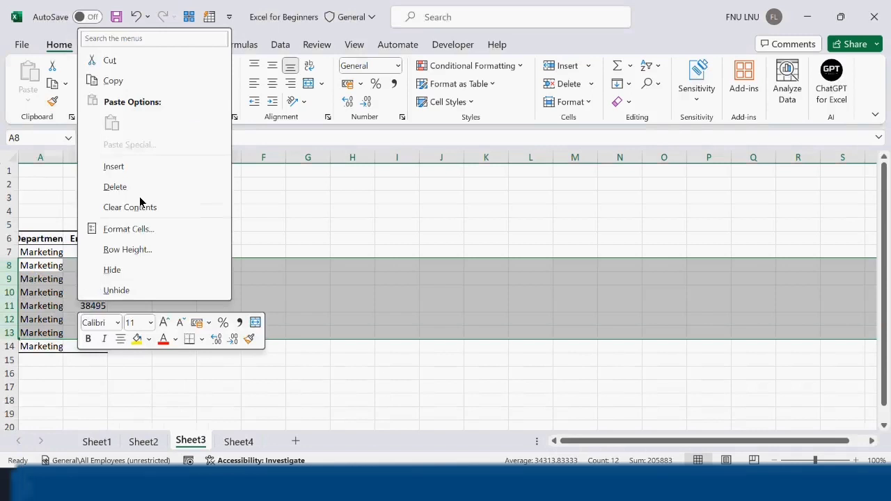
{"action": "left_click", "coordinate": [119, 188]}
Step: Delete row 8 from the Customer Relations table on Sheet4
{"action": "left_click", "coordinate": [237, 442]}
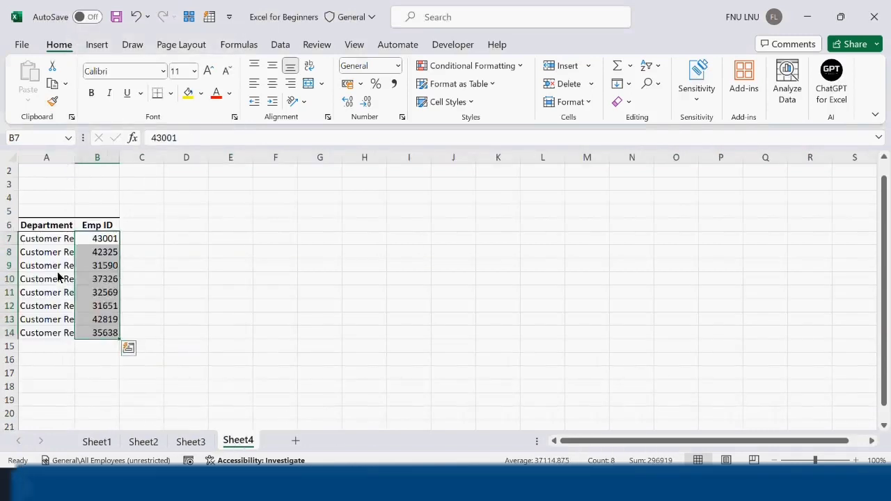
{"action": "left_click", "coordinate": [11, 254]}
{"action": "right_click", "coordinate": [11, 253]}
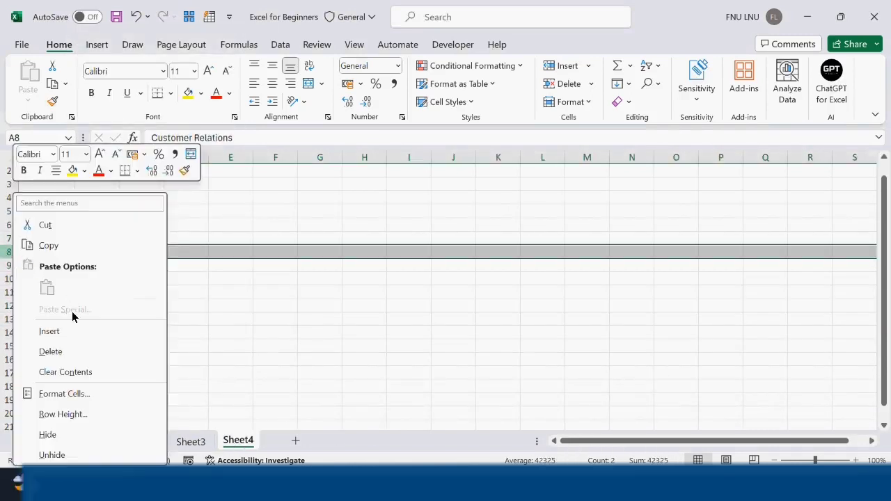
{"action": "left_click", "coordinate": [77, 352]}
{"action": "left_click", "coordinate": [293, 310]}
Step: Examine how the stacked list on Sheet1 handles the rows deleted from the source tables, including F19:G22
{"action": "left_click", "coordinate": [97, 442]}
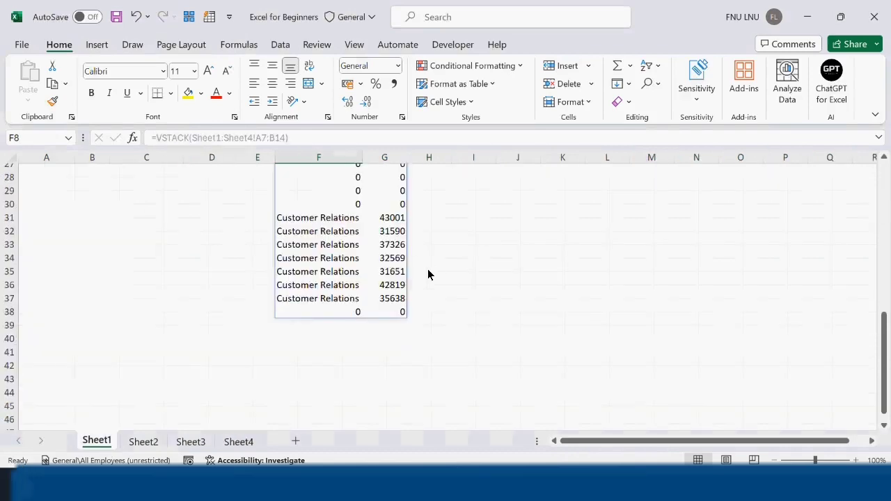
{"action": "scroll", "coordinate": [428, 272], "scroll_direction": "up", "scroll_amount": 5}
{"action": "scroll", "coordinate": [384, 326], "scroll_direction": "down", "scroll_amount": 2}
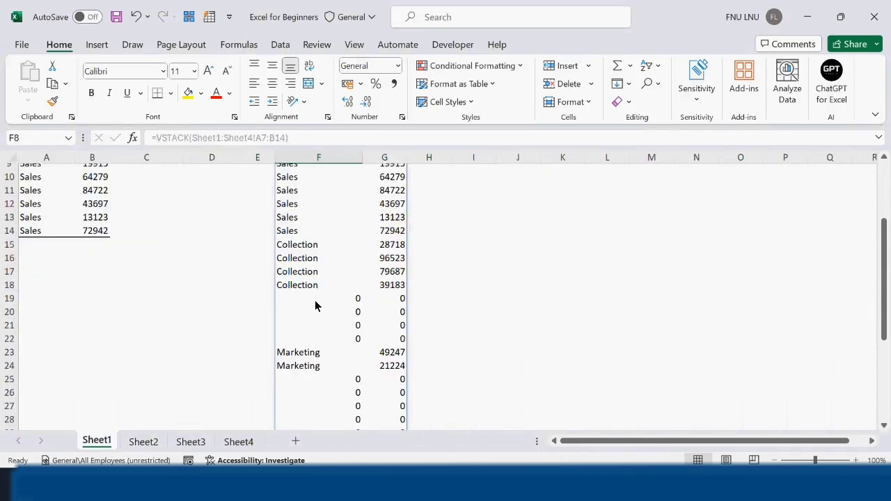
{"action": "left_click_drag", "start_coordinate": [312, 304], "coordinate": [403, 331]}
{"action": "scroll", "coordinate": [450, 304], "scroll_direction": "down", "scroll_amount": 4}
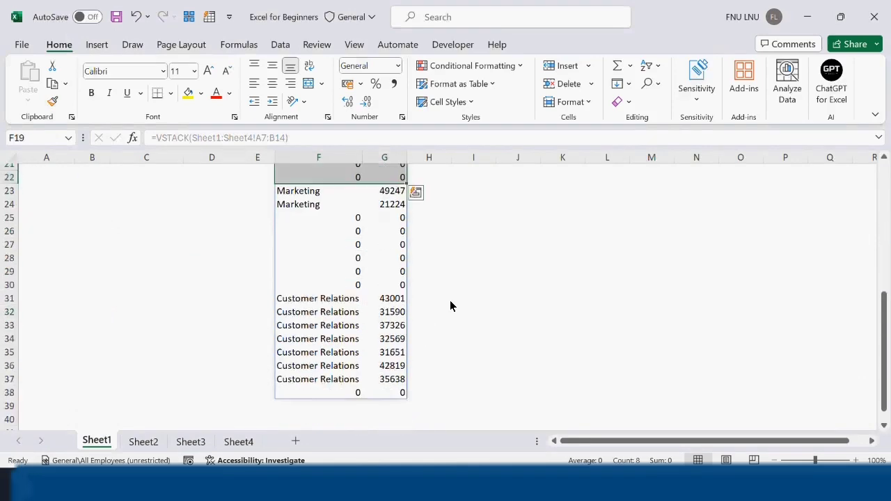
{"action": "scroll", "coordinate": [450, 304], "scroll_direction": "up", "scroll_amount": 7}
Step: Convert the stacked VSTACK result in F7:G38 on Sheet1 to static values by pasting values over it
{"action": "left_click_drag", "start_coordinate": [317, 258], "coordinate": [394, 312]}
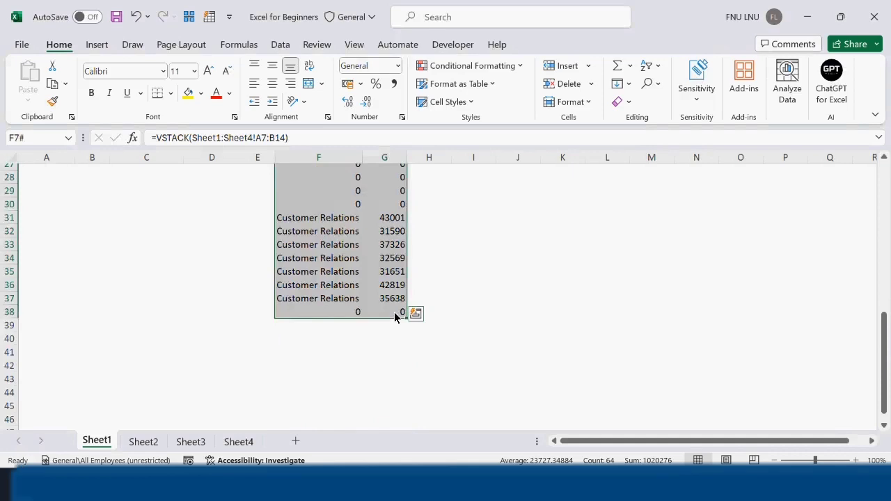
{"action": "key", "text": "ctrl+c"}
{"action": "scroll", "coordinate": [395, 312], "scroll_direction": "up", "scroll_amount": 9}
{"action": "left_click", "coordinate": [31, 102]}
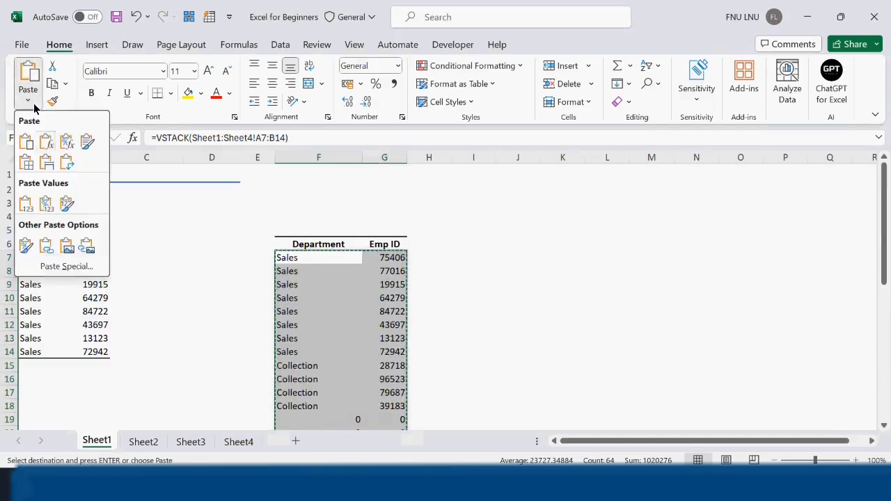
{"action": "left_click", "coordinate": [25, 204]}
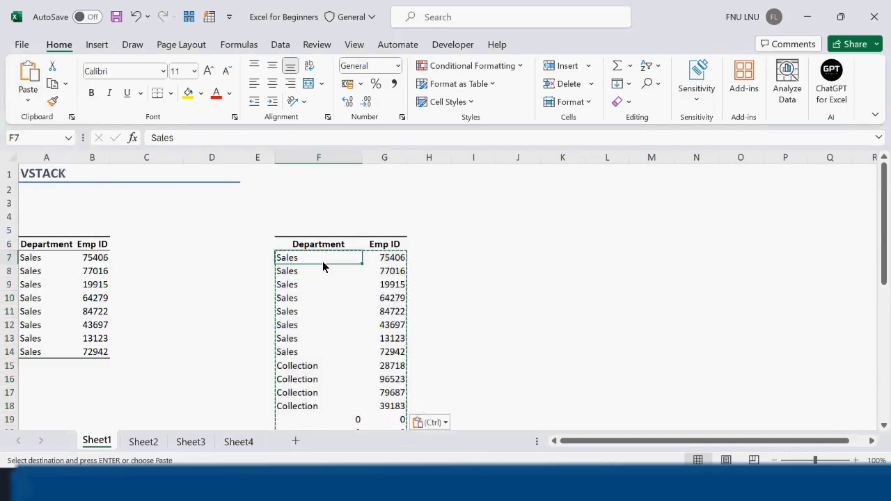
Step: Add filters to the stacked list's headers and filter the Department column to show only 0
{"action": "key", "text": "alt+d"}
{"action": "key", "text": "f"}
{"action": "key", "text": "f"}
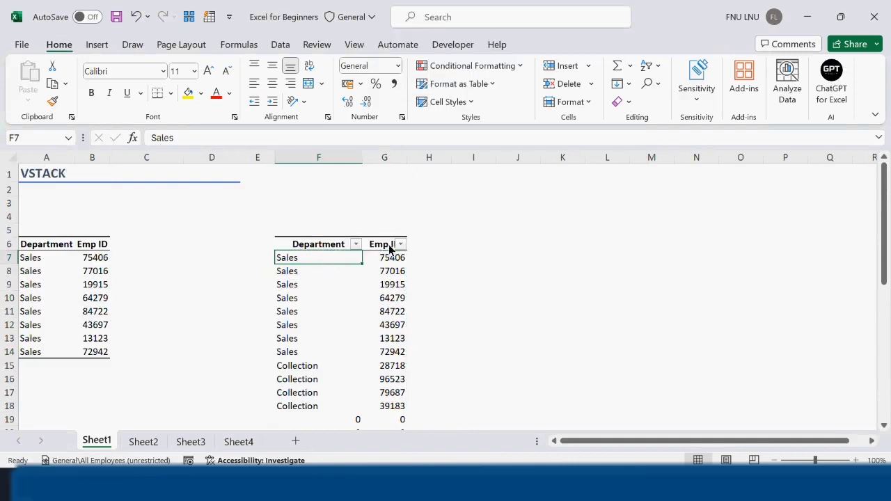
{"action": "left_click", "coordinate": [355, 245]}
{"action": "left_click", "coordinate": [225, 319]}
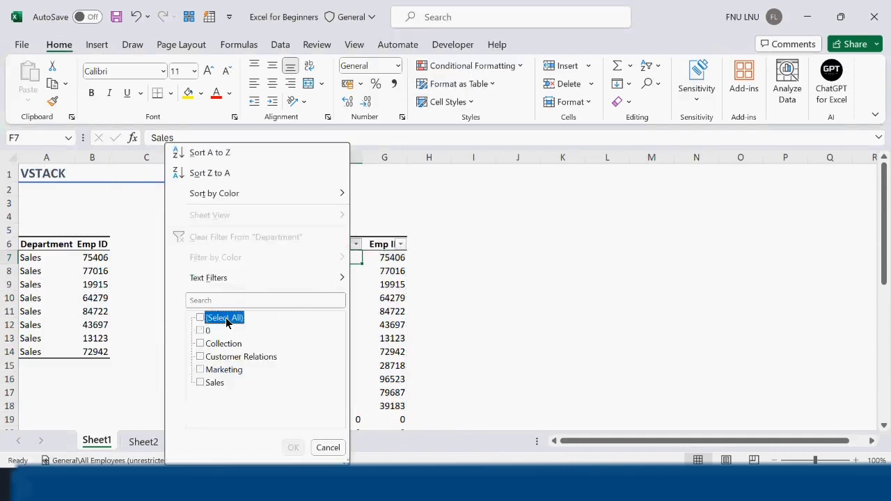
{"action": "left_click", "coordinate": [200, 330]}
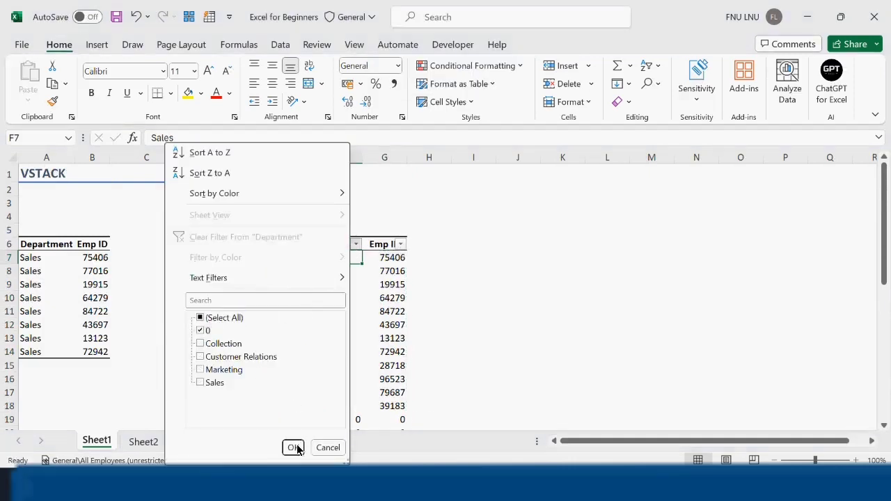
{"action": "left_click", "coordinate": [294, 448]}
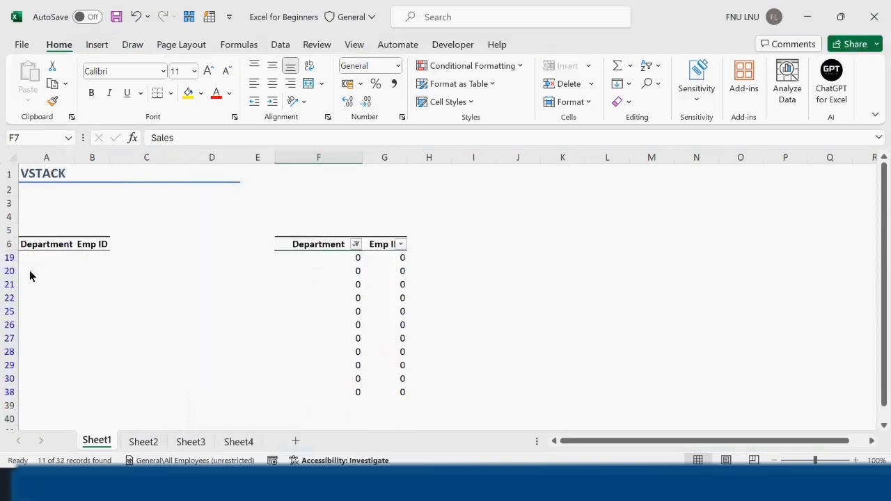
Step: Delete the filtered zero rows between rows 19 and 38, and clear the filter from the Department column
{"action": "left_click_drag", "start_coordinate": [9, 258], "coordinate": [45, 387]}
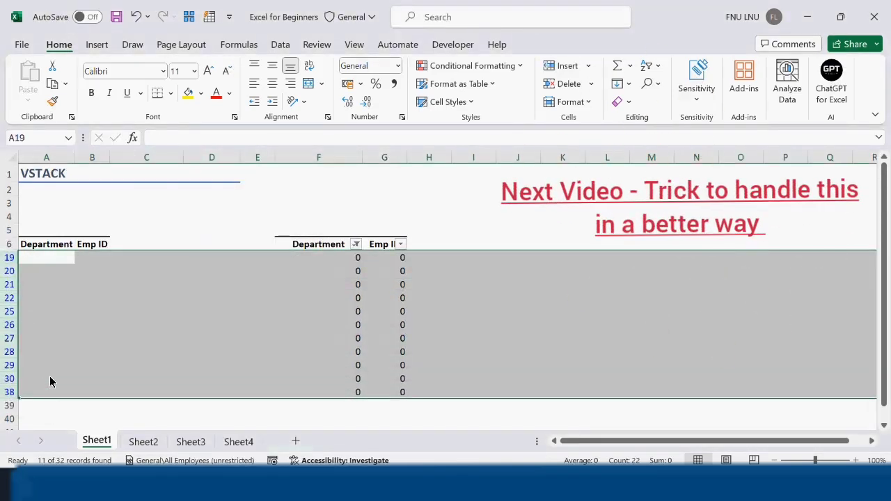
{"action": "key", "text": "ctrl+minus"}
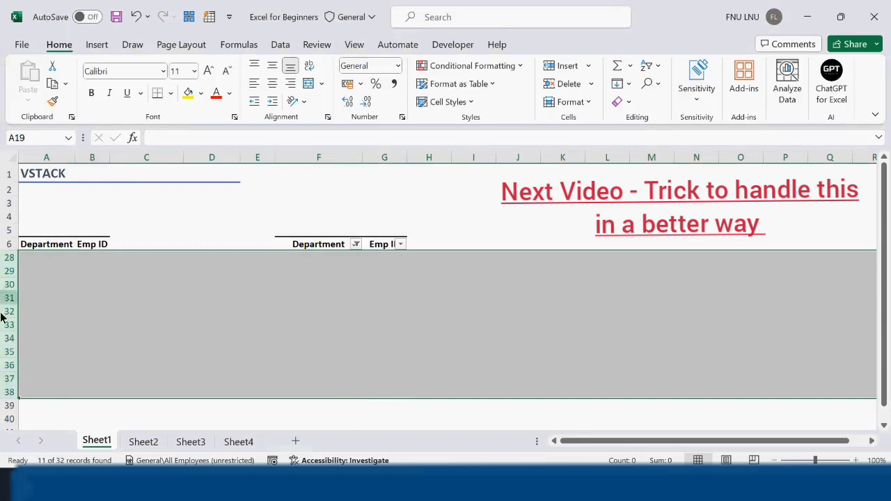
{"action": "left_click", "coordinate": [355, 244]}
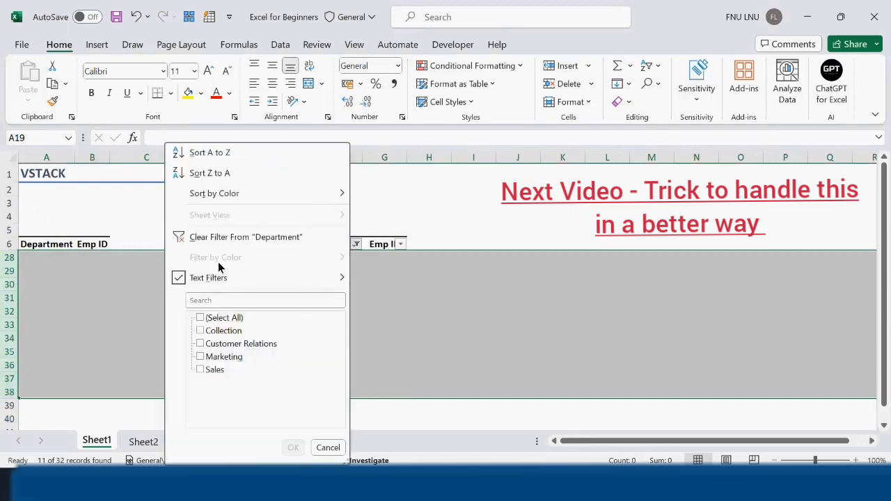
{"action": "left_click", "coordinate": [222, 235]}
Step: Check the cleaned list and widen column G so the Emp ID header fits beside its filter arrow
{"action": "left_click", "coordinate": [525, 249]}
{"action": "scroll", "coordinate": [394, 313], "scroll_direction": "down", "scroll_amount": 4}
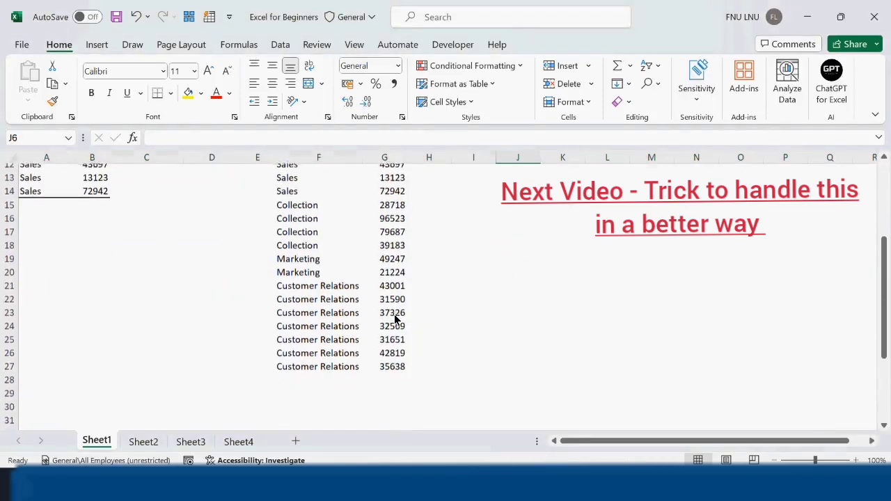
{"action": "scroll", "coordinate": [394, 314], "scroll_direction": "up", "scroll_amount": 3}
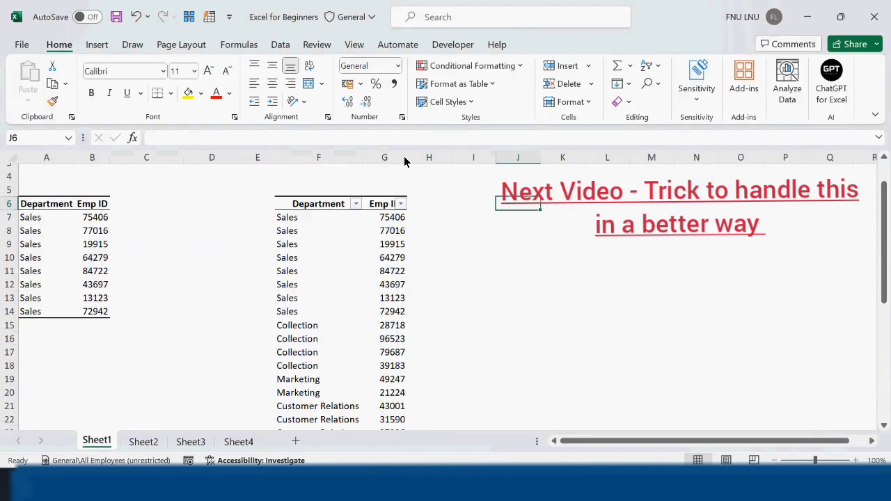
{"action": "left_click_drag", "start_coordinate": [406, 158], "coordinate": [420, 158]}
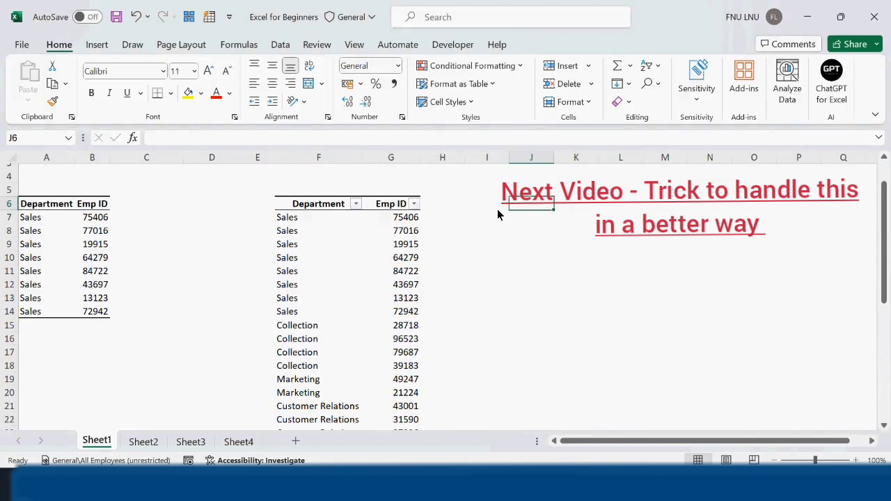